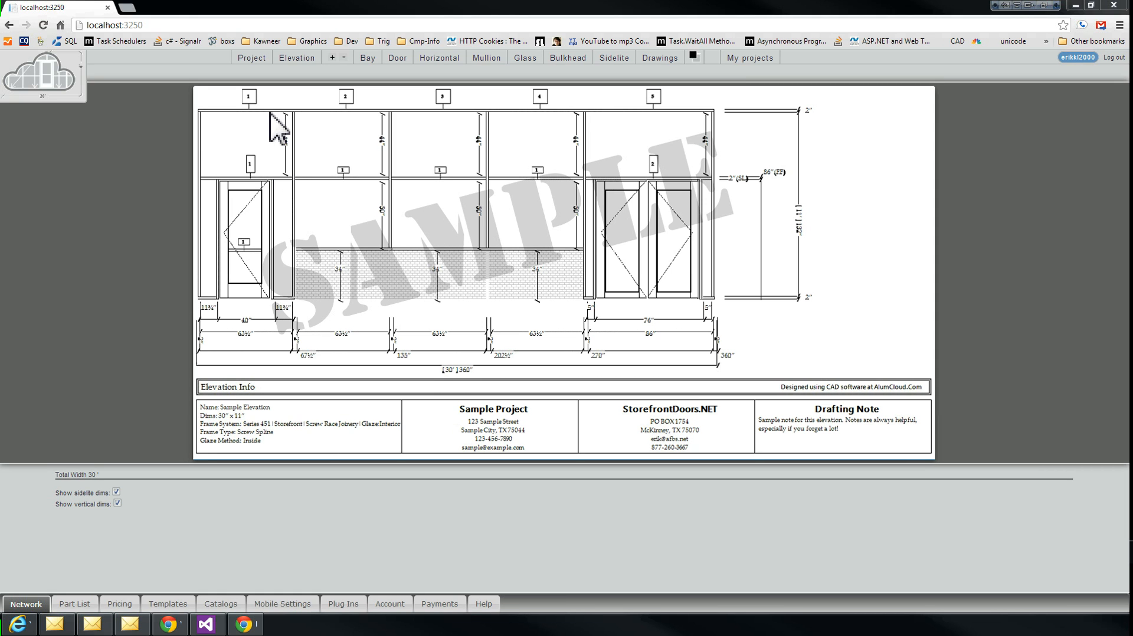
Open the existing Shop Drawings Demo Project
{"action": "left_click", "coordinate": [252, 58]}
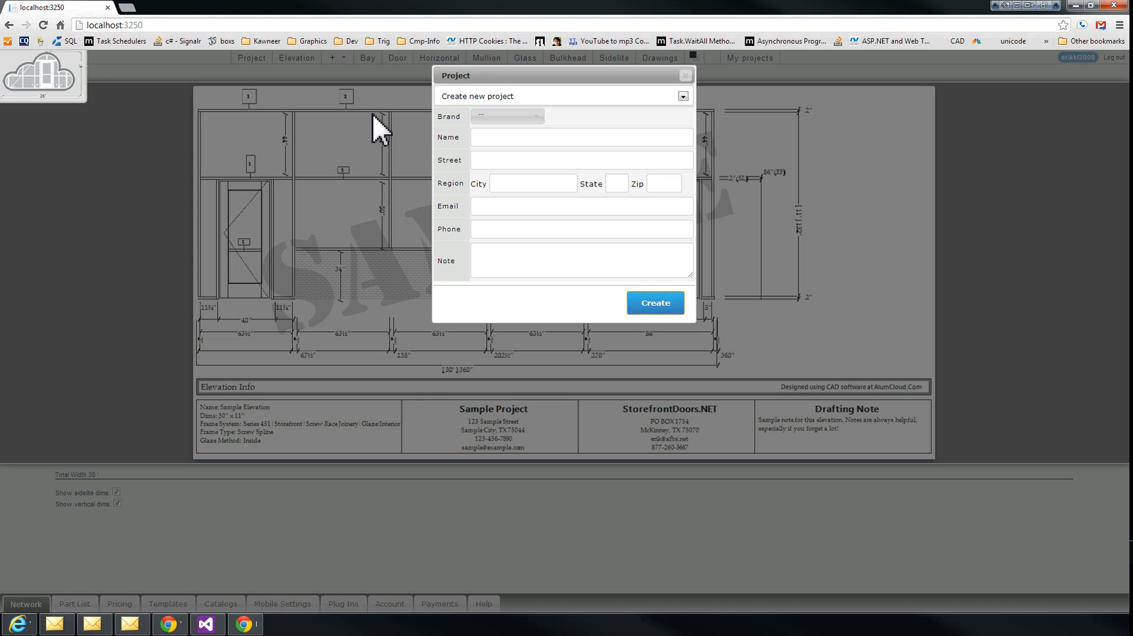
{"action": "left_click", "coordinate": [471, 98]}
{"action": "left_click", "coordinate": [526, 123]}
{"action": "left_click", "coordinate": [522, 117]}
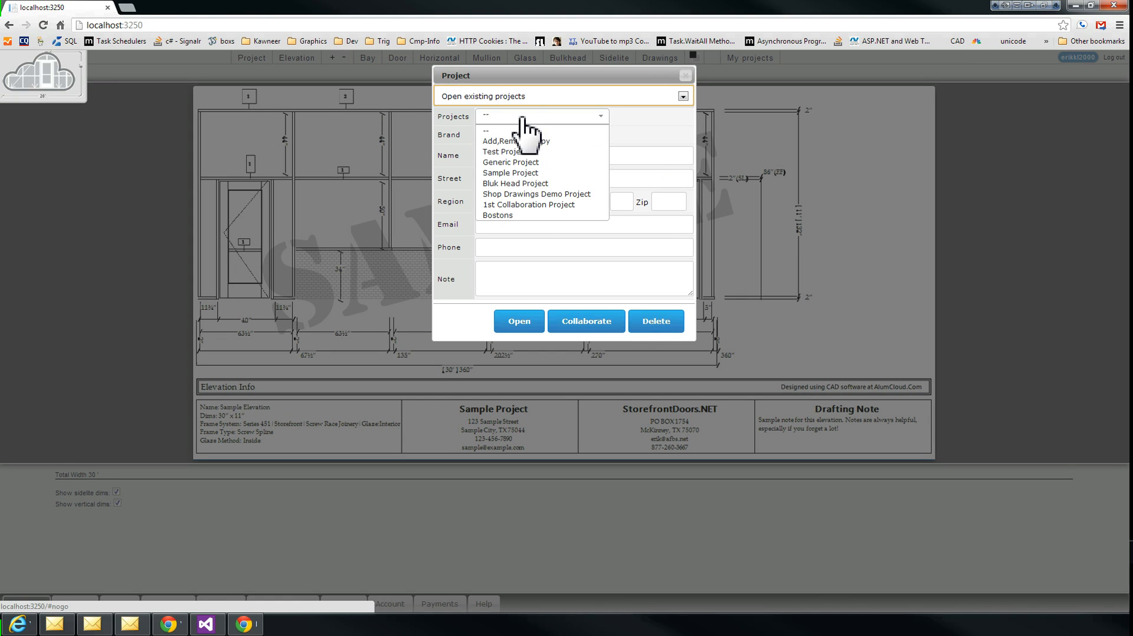
{"action": "left_click", "coordinate": [531, 194]}
{"action": "left_click", "coordinate": [532, 321]}
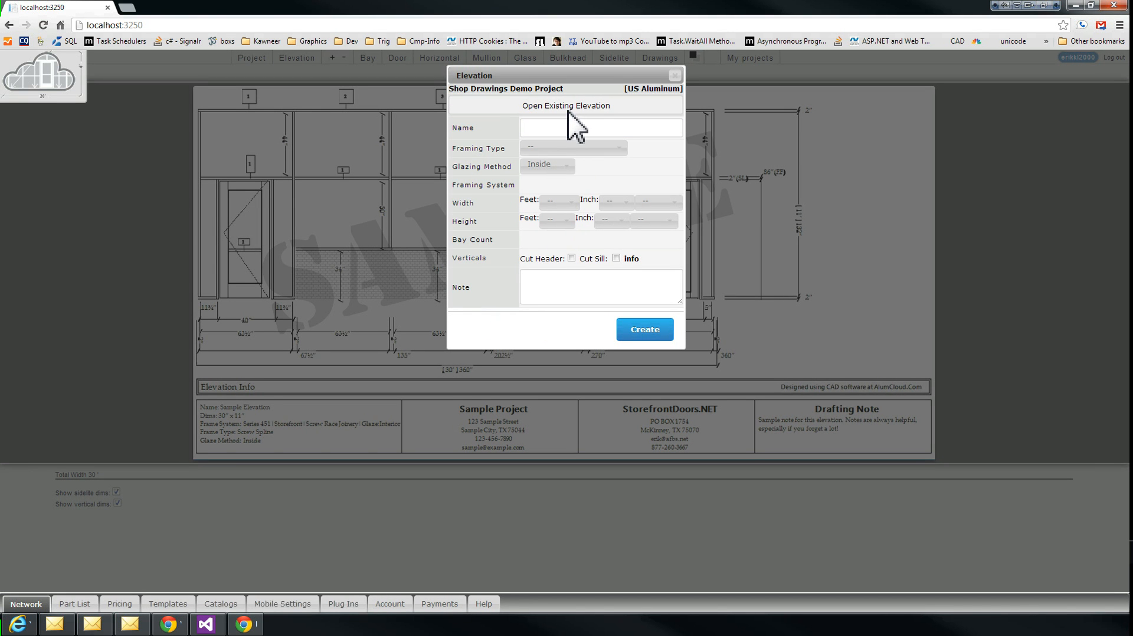
Load the project's existing Shop Drawing Elevation and close the elevation settings
{"action": "left_click", "coordinate": [569, 108]}
{"action": "left_click", "coordinate": [571, 125]}
{"action": "left_click", "coordinate": [572, 148]}
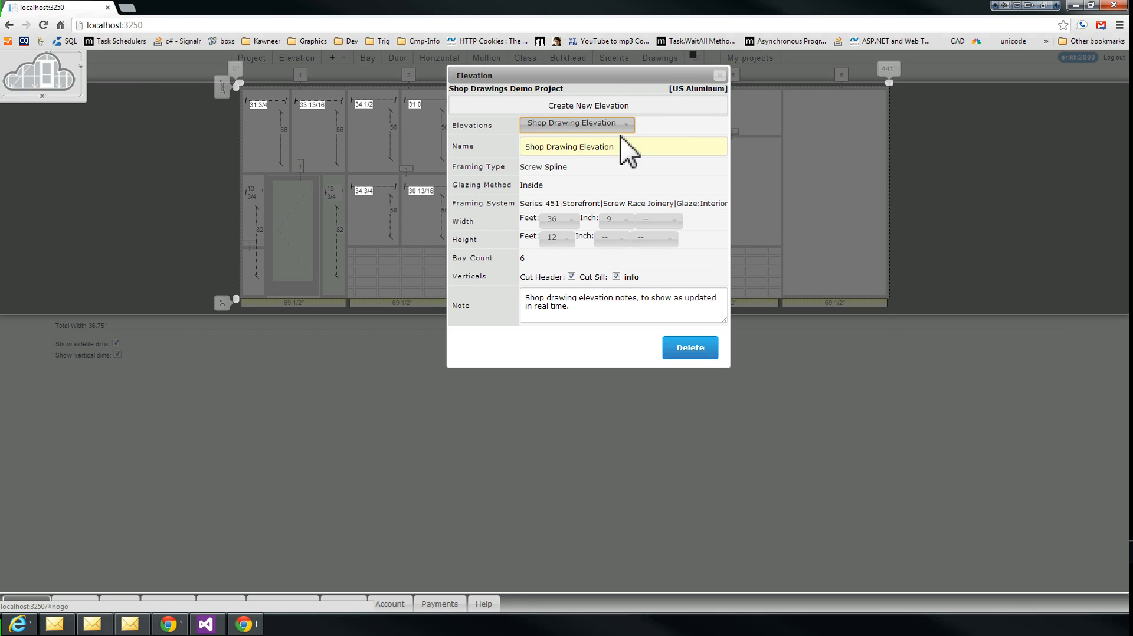
{"action": "left_click", "coordinate": [719, 75]}
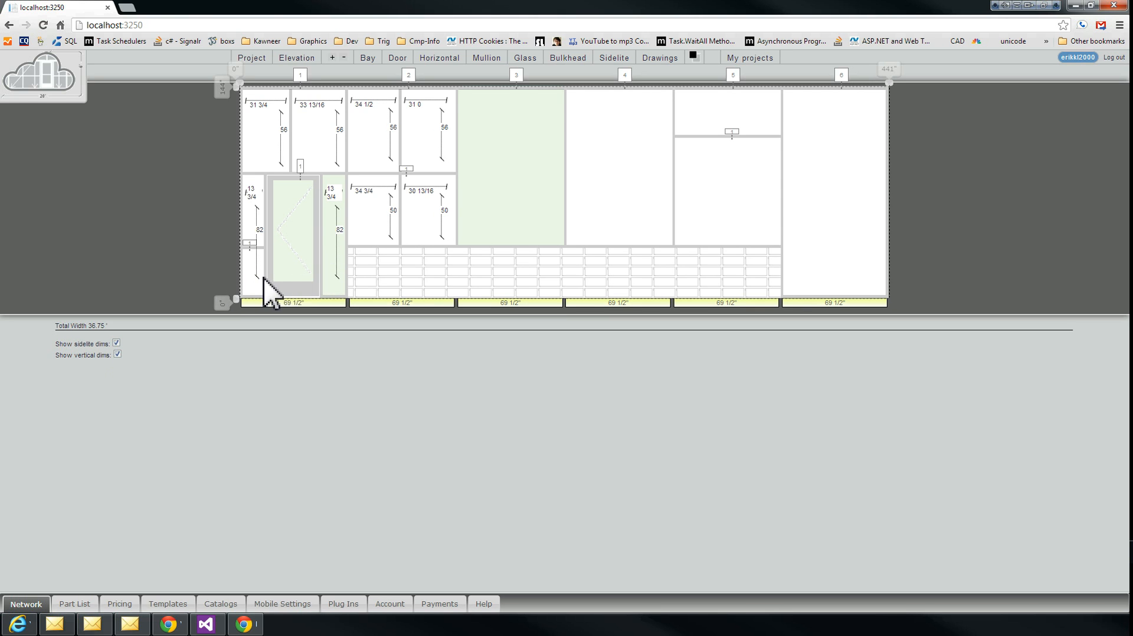
Hide and show again the elevation's sidelite dimensions, and do the same with its vertical dimensions
{"action": "left_click", "coordinate": [118, 355]}
{"action": "left_click", "coordinate": [117, 343]}
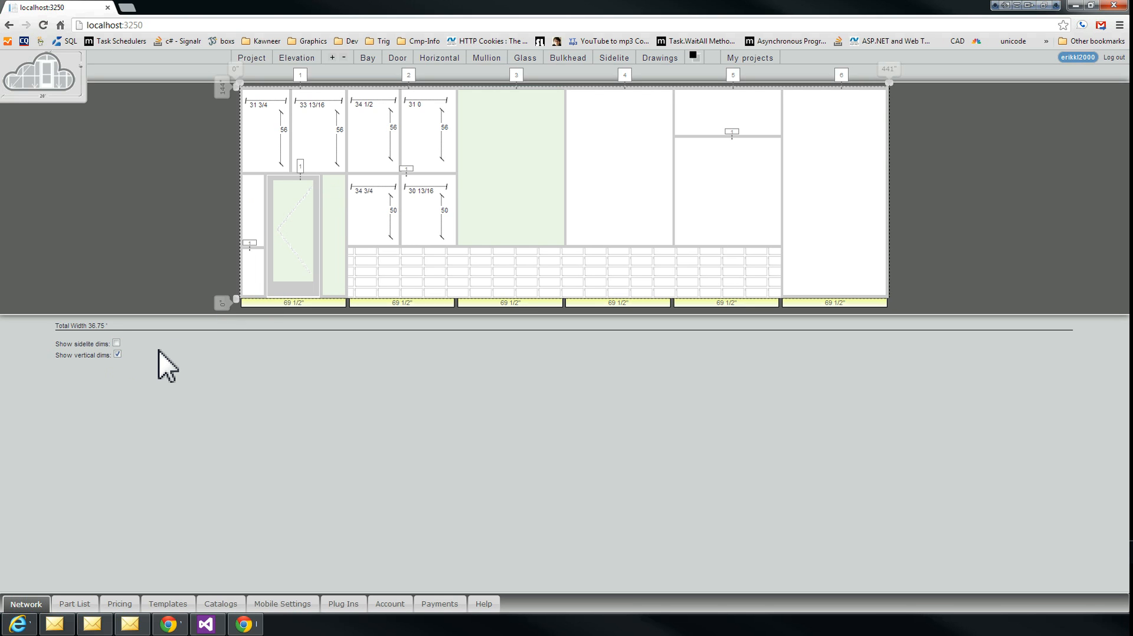
{"action": "left_click", "coordinate": [116, 343]}
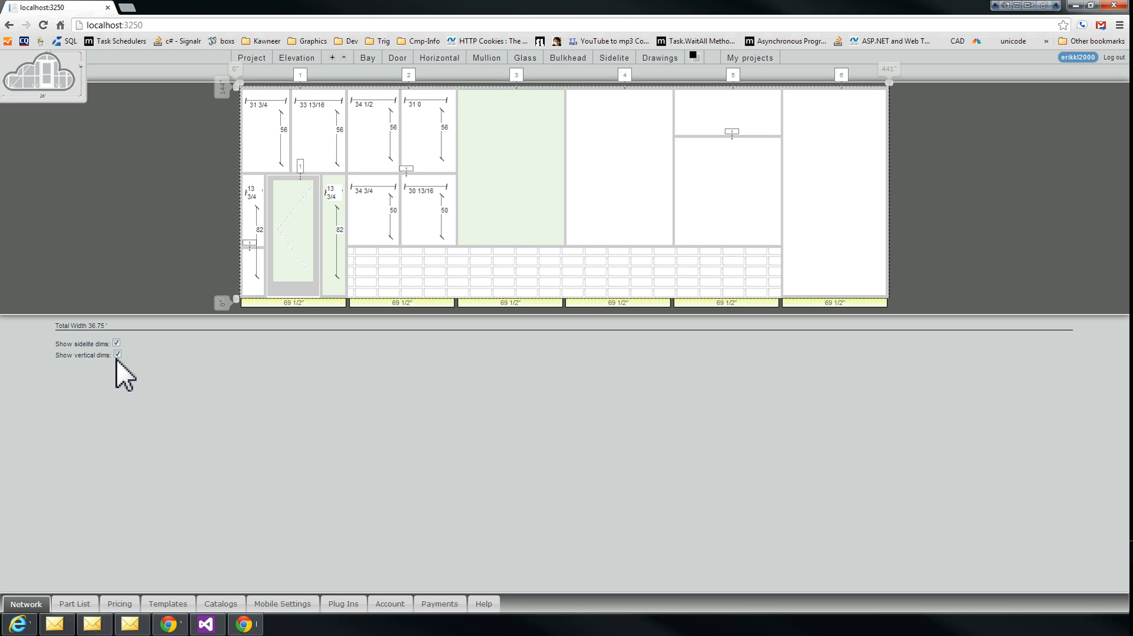
{"action": "left_click", "coordinate": [117, 355]}
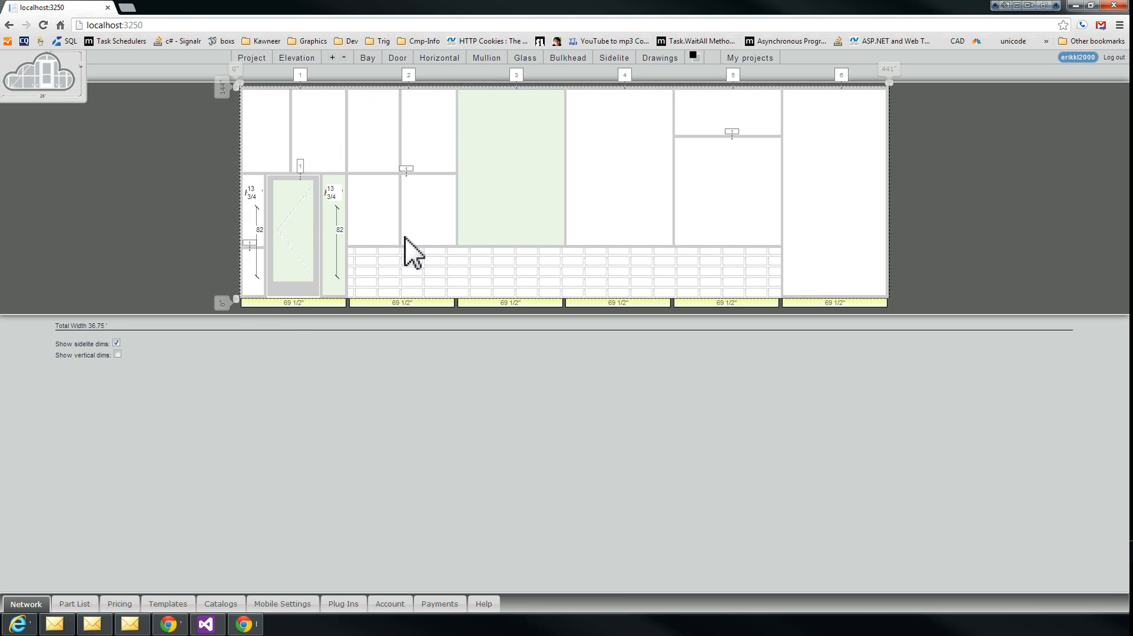
{"action": "left_click", "coordinate": [116, 355]}
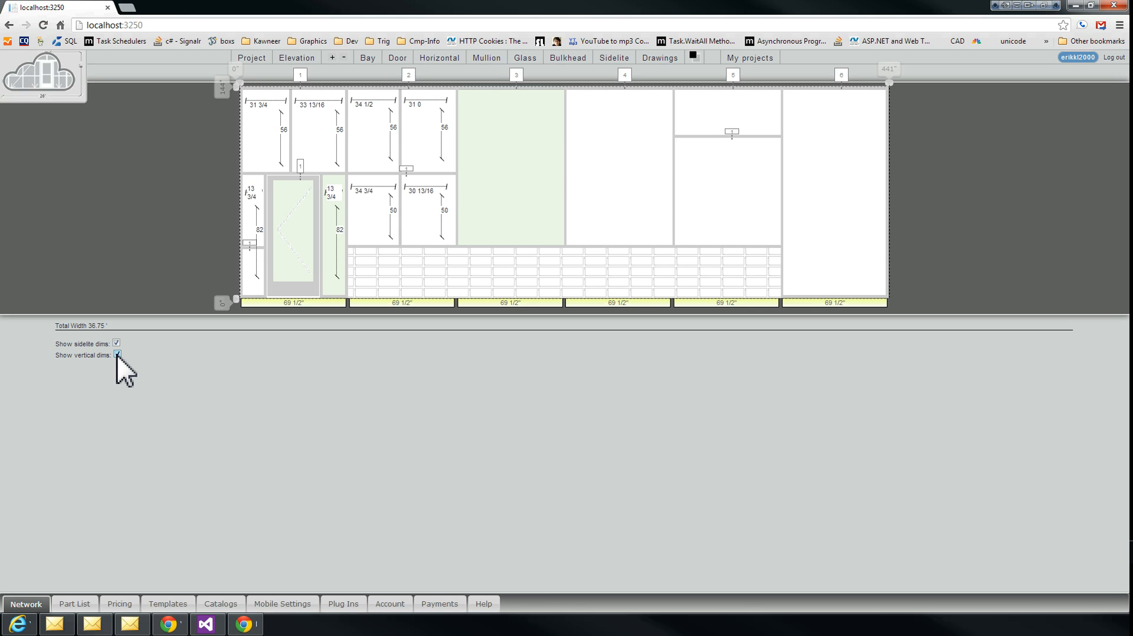
Open the mullion configuration and choose Vertical 1 in Horizontal 1 of Bay 1
{"action": "left_click", "coordinate": [499, 60]}
{"action": "left_click_drag", "start_coordinate": [511, 72], "coordinate": [525, 140]}
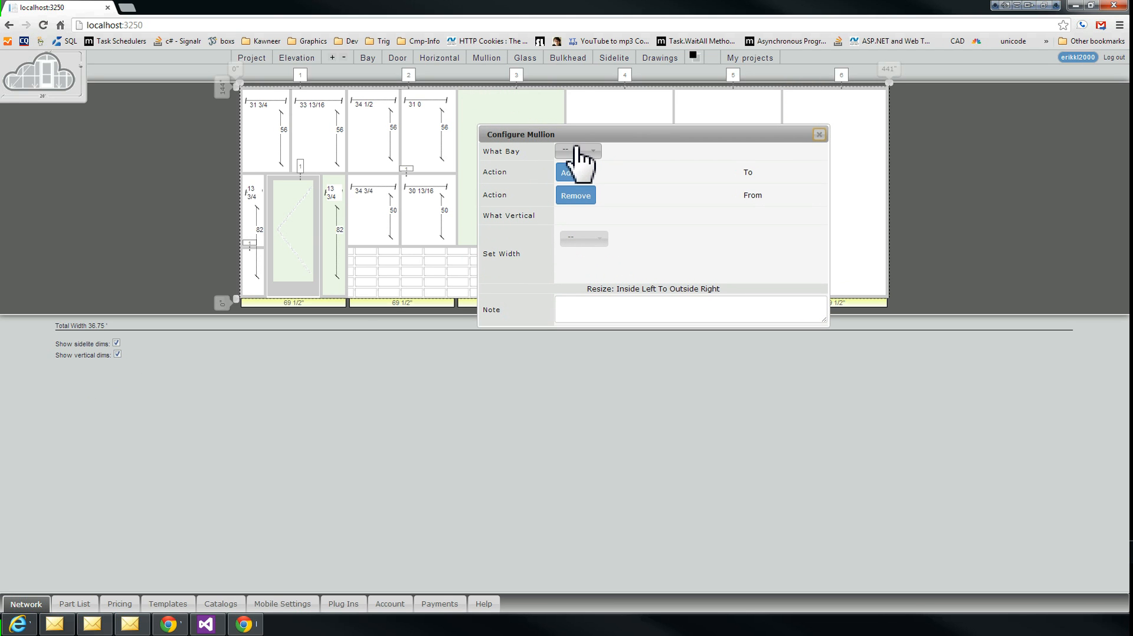
{"action": "left_click", "coordinate": [577, 152]}
{"action": "left_click", "coordinate": [576, 176]}
{"action": "left_click", "coordinate": [679, 183]}
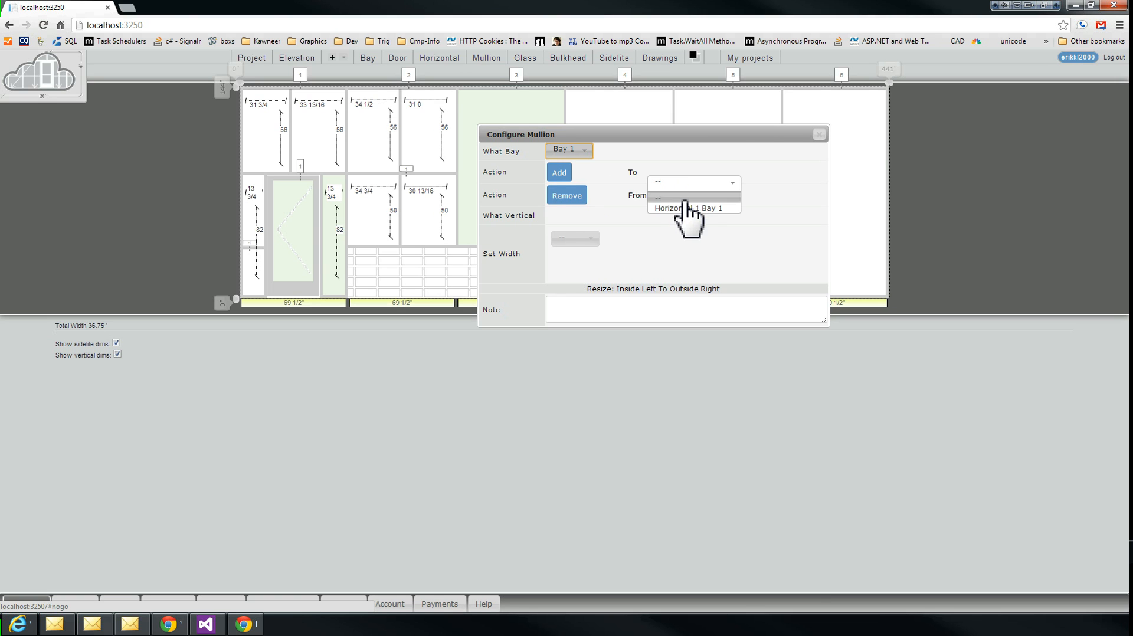
{"action": "left_click", "coordinate": [684, 207]}
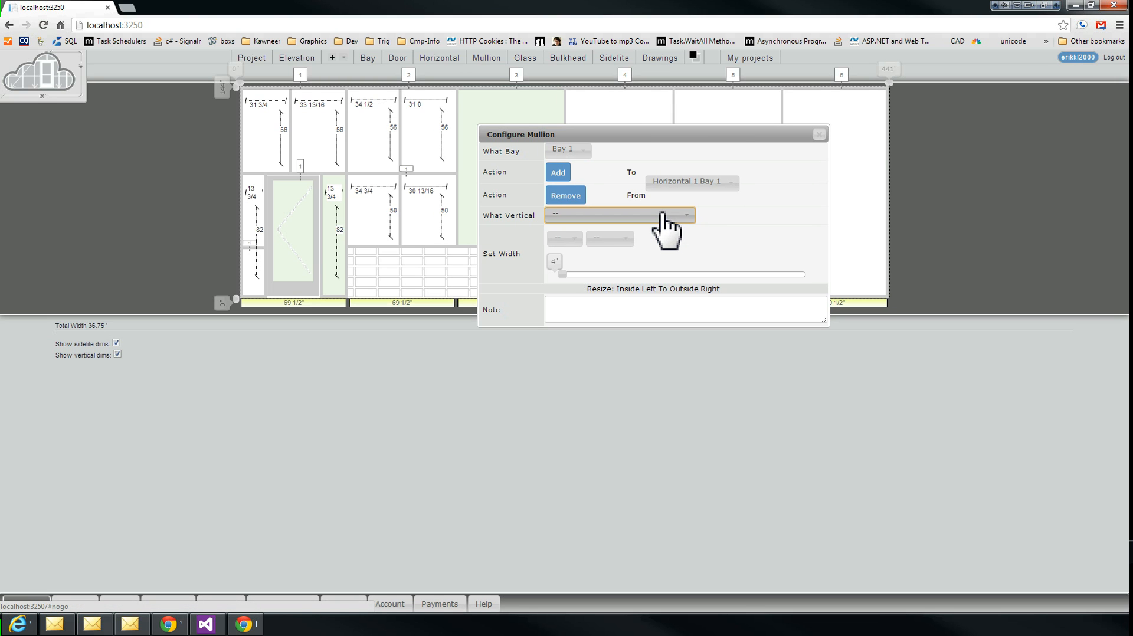
{"action": "left_click", "coordinate": [663, 216]}
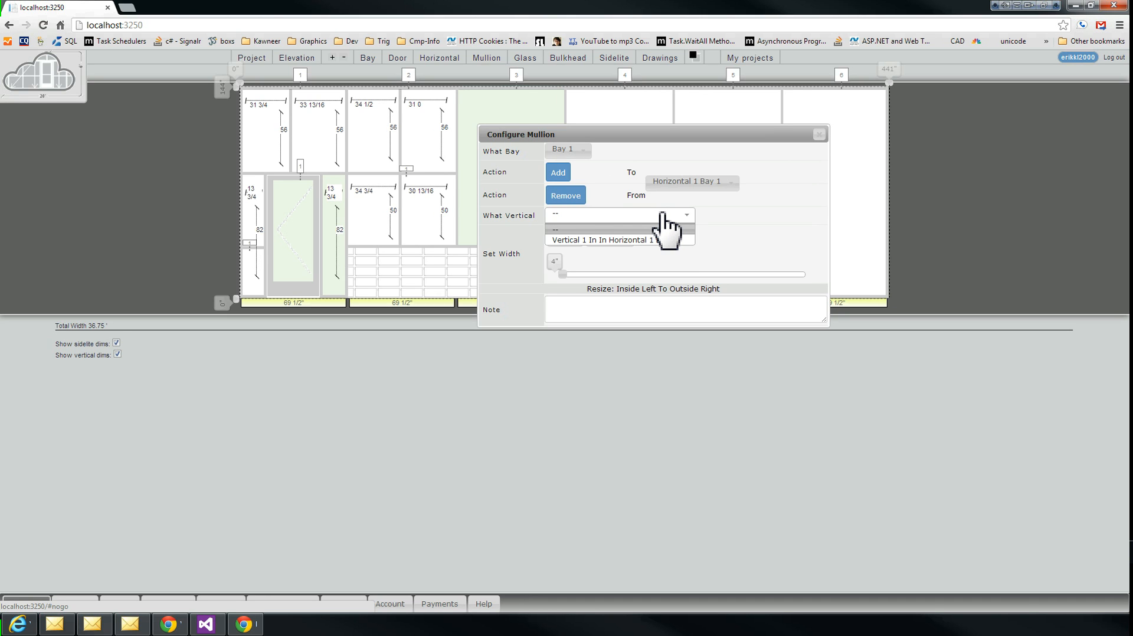
{"action": "left_click", "coordinate": [661, 240]}
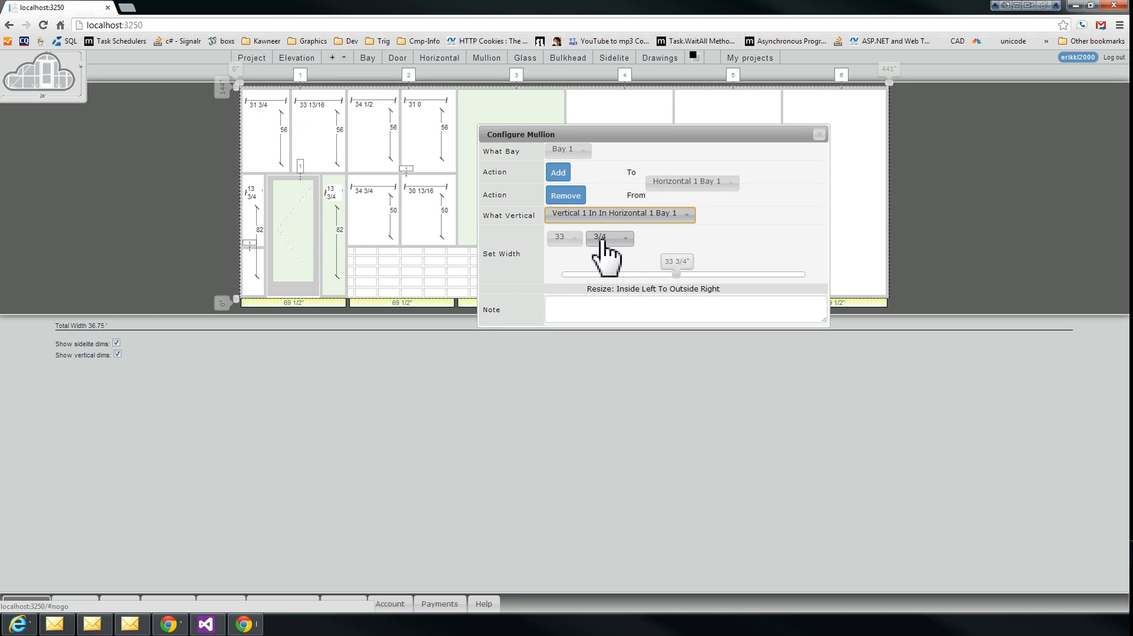
Set the Bay 1 mullion's width to 40 3/4 inches, and readjust it with the slider to 36 7/16 inches
{"action": "left_click", "coordinate": [575, 239]}
{"action": "left_click_drag", "start_coordinate": [578, 263], "coordinate": [571, 333]}
{"action": "scroll", "coordinate": [570, 340], "scroll_direction": "down", "scroll_amount": 2}
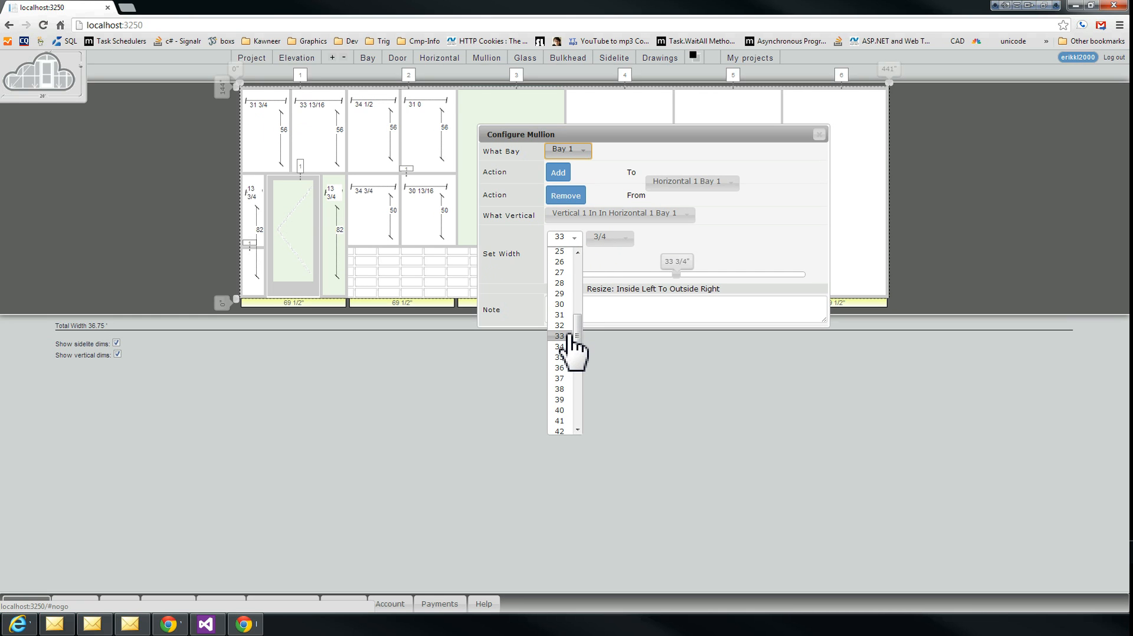
{"action": "left_click", "coordinate": [560, 411]}
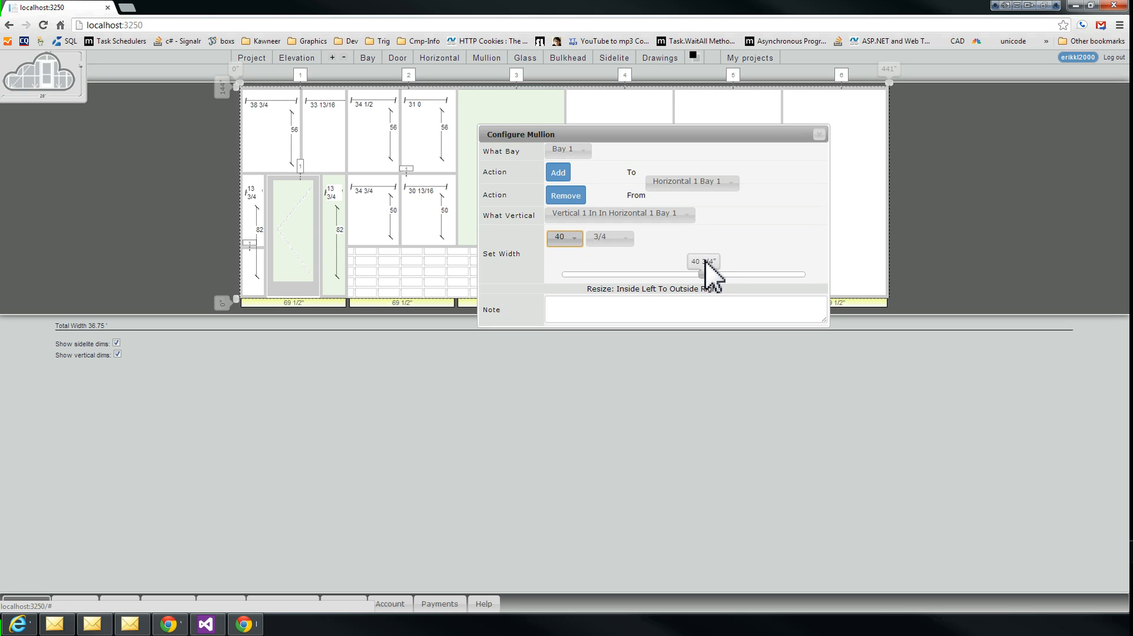
{"action": "mouse_move", "coordinate": [703, 269]}
{"action": "left_mouse_down"}
{"action": "mouse_move", "coordinate": [638, 266]}
{"action": "mouse_move", "coordinate": [726, 268]}
{"action": "mouse_move", "coordinate": [678, 271]}
{"action": "mouse_move", "coordinate": [685, 260]}
{"action": "left_mouse_up"}
Switch the mullion configuration to Vertical 1 in Horizontal 1 of Bay 2
{"action": "left_click_drag", "start_coordinate": [632, 131], "coordinate": [678, 129]}
{"action": "left_click", "coordinate": [613, 147]}
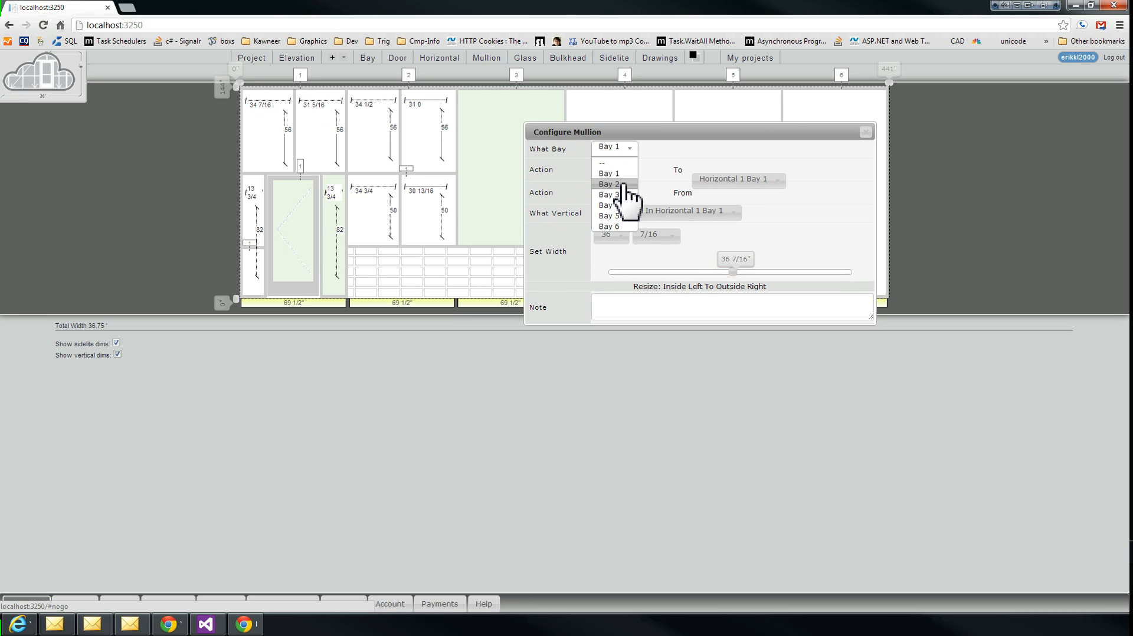
{"action": "left_click", "coordinate": [617, 175]}
{"action": "left_click", "coordinate": [730, 180]}
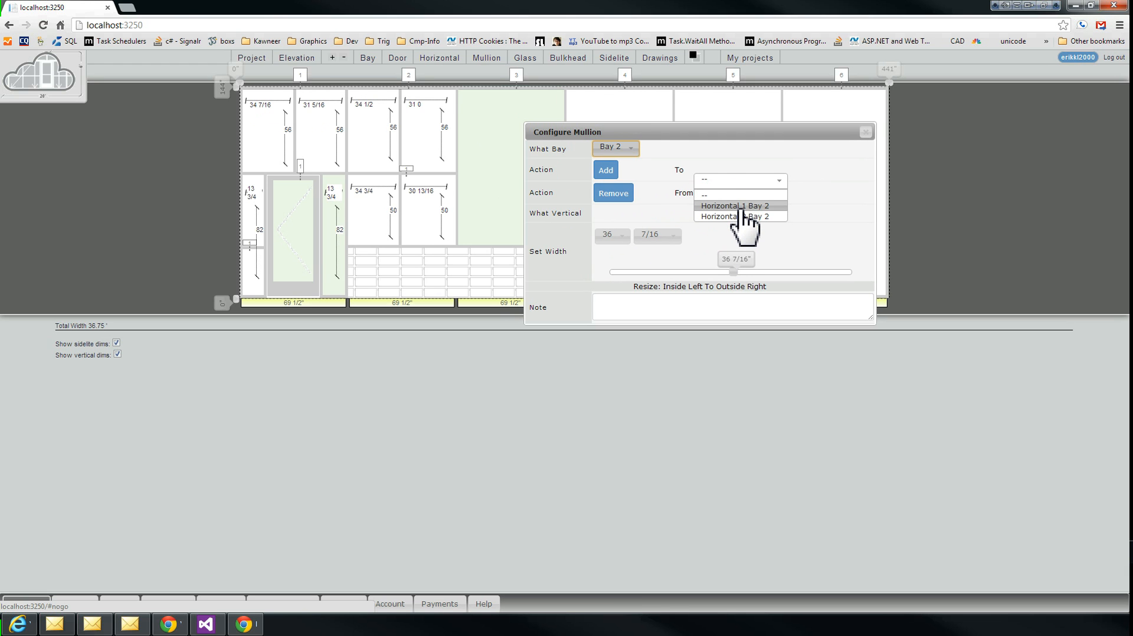
{"action": "left_click", "coordinate": [742, 207]}
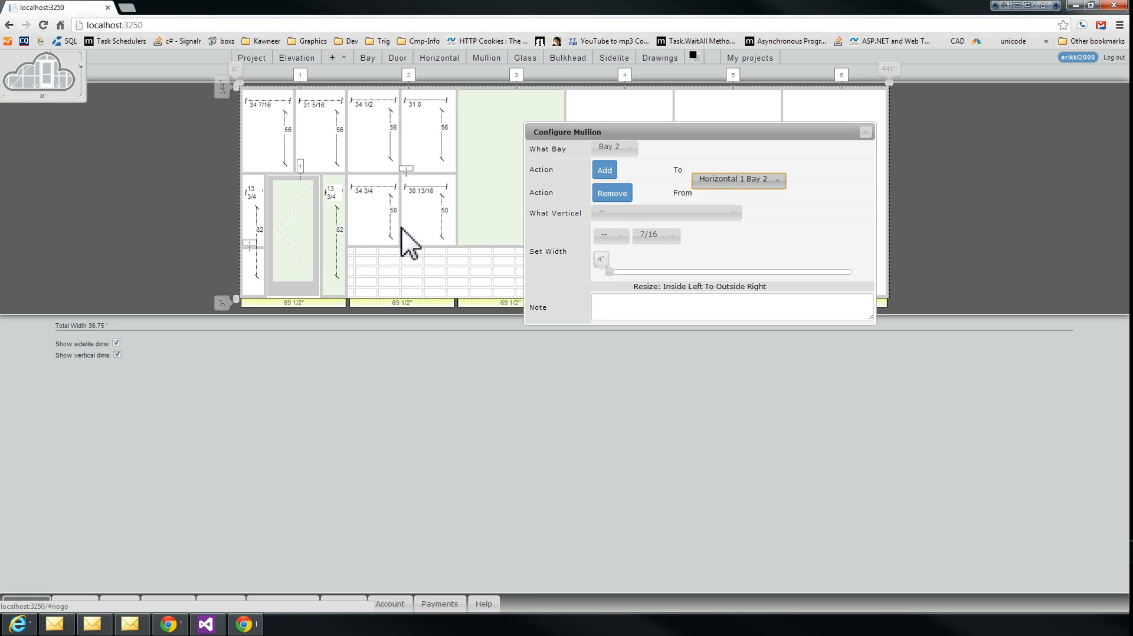
{"action": "left_click", "coordinate": [631, 216]}
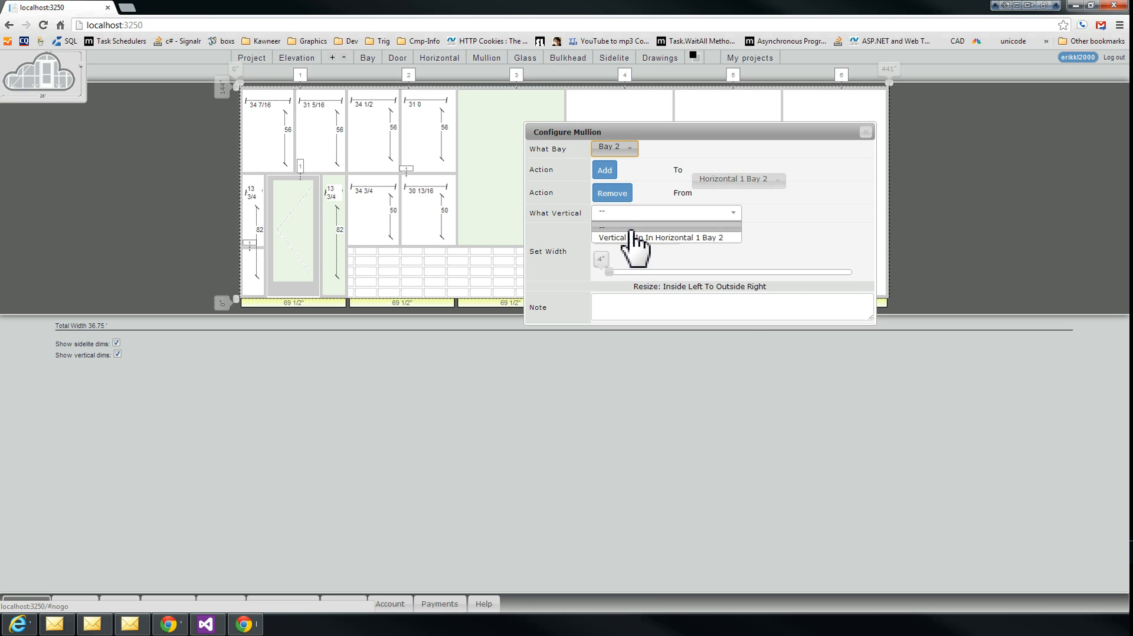
{"action": "left_click", "coordinate": [630, 237]}
{"action": "right_click", "coordinate": [631, 238]}
{"action": "left_click", "coordinate": [780, 233]}
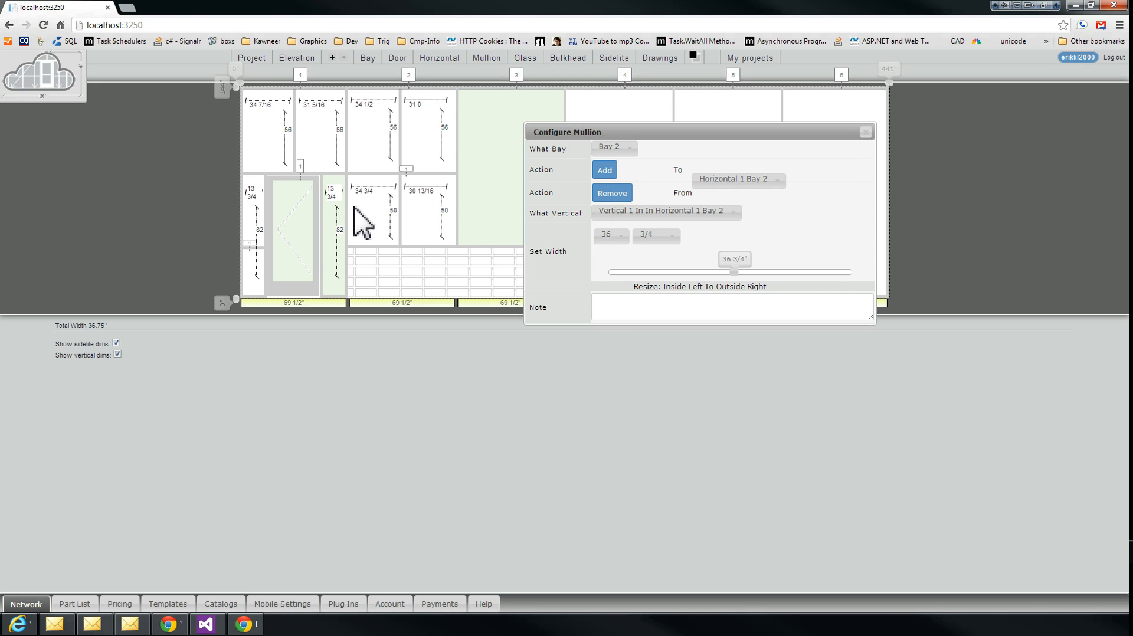
{"action": "left_click_drag", "start_coordinate": [418, 191], "coordinate": [437, 192]}
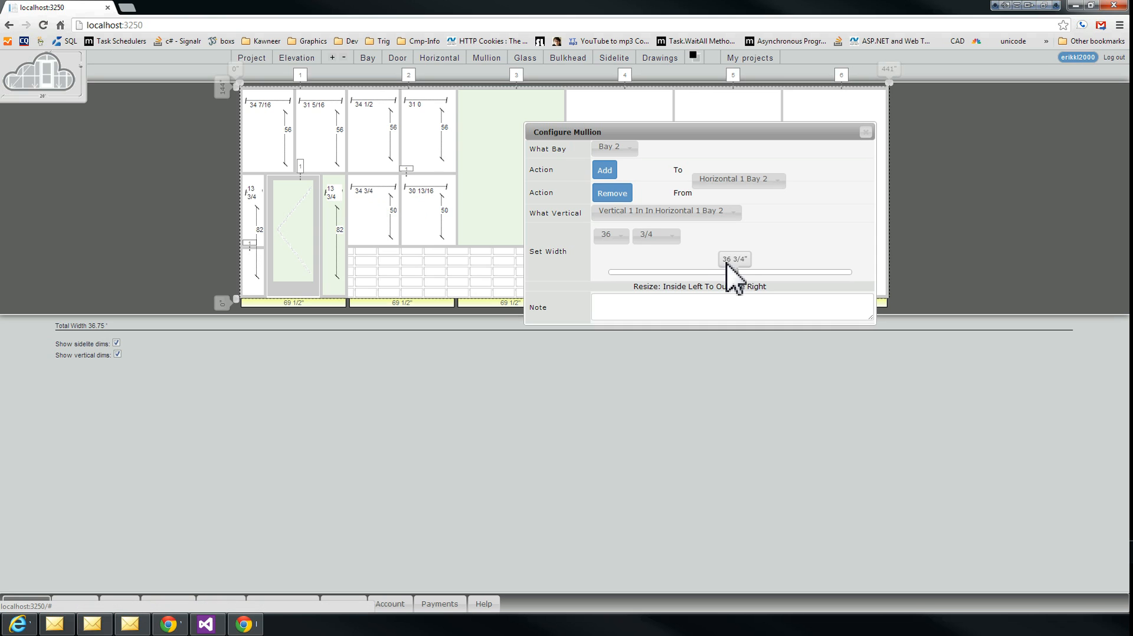
Set the Bay 2 mullion's width to 30 3/4 inches, and readjust it with the slider to 38 7/16 inches
{"action": "left_click", "coordinate": [621, 237]}
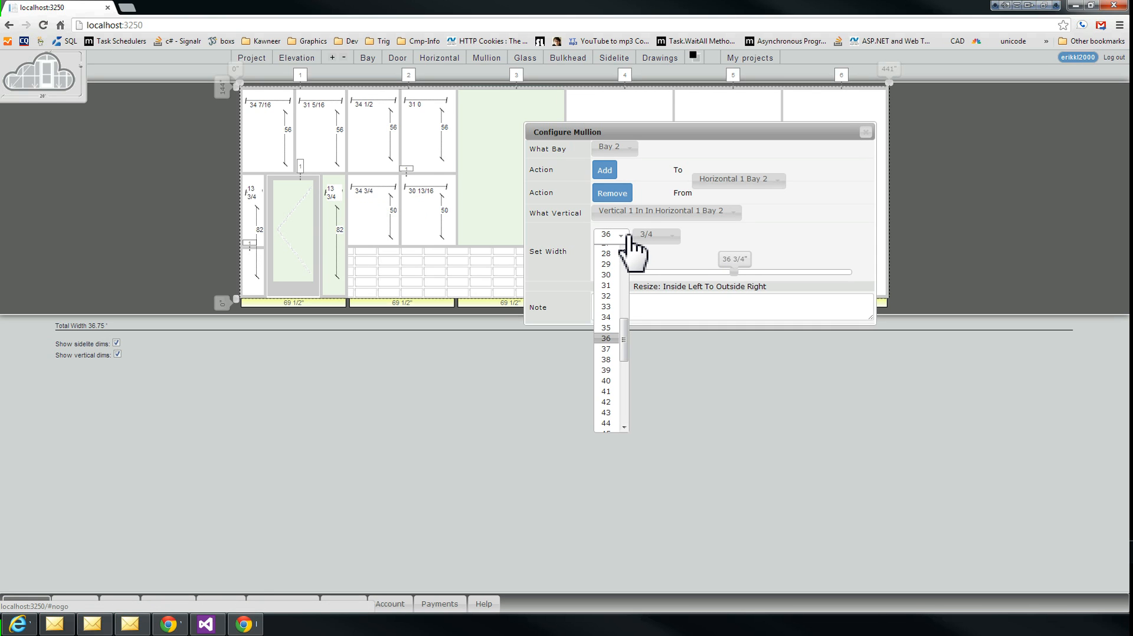
{"action": "left_click", "coordinate": [608, 275]}
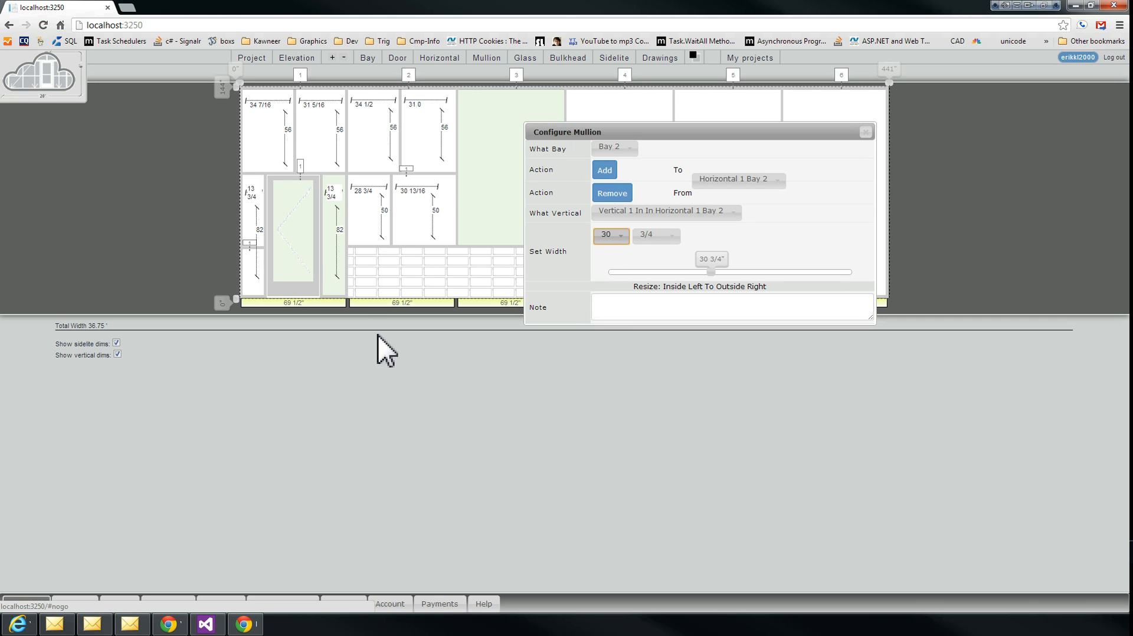
{"action": "left_click", "coordinate": [719, 265]}
{"action": "mouse_move", "coordinate": [719, 262]}
{"action": "left_mouse_down"}
{"action": "mouse_move", "coordinate": [817, 271]}
{"action": "mouse_move", "coordinate": [686, 269]}
{"action": "mouse_move", "coordinate": [778, 270]}
{"action": "mouse_move", "coordinate": [716, 267]}
{"action": "mouse_move", "coordinate": [756, 266]}
{"action": "mouse_move", "coordinate": [719, 256]}
{"action": "mouse_move", "coordinate": [767, 260]}
{"action": "mouse_move", "coordinate": [719, 255]}
{"action": "mouse_move", "coordinate": [736, 254]}
{"action": "left_mouse_up"}
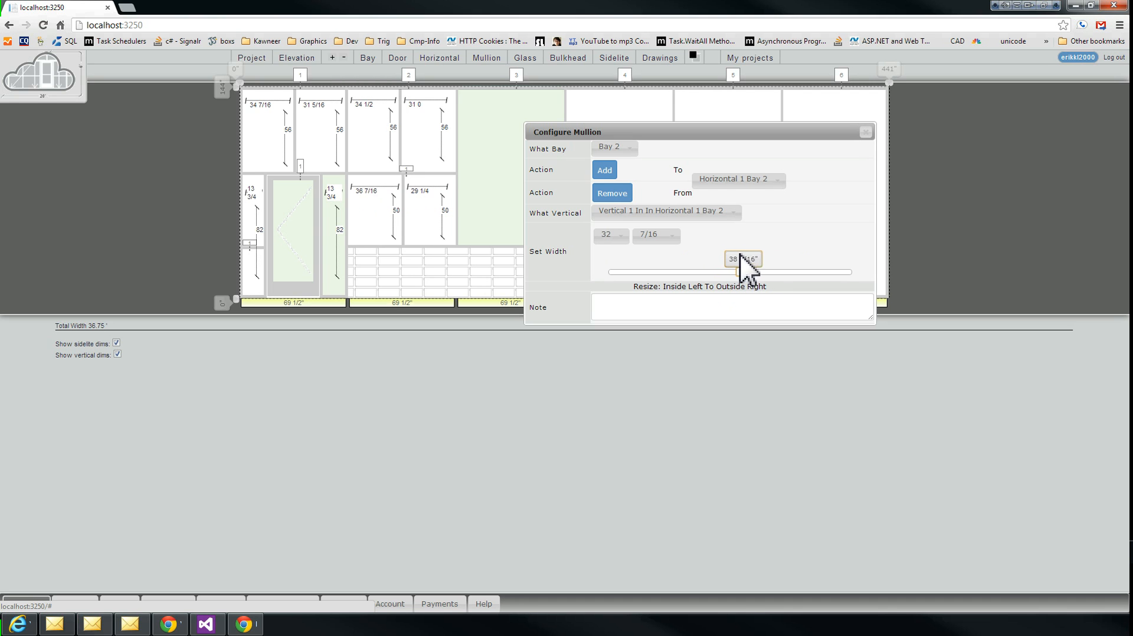
{"action": "left_click_drag", "start_coordinate": [735, 132], "coordinate": [716, 127]}
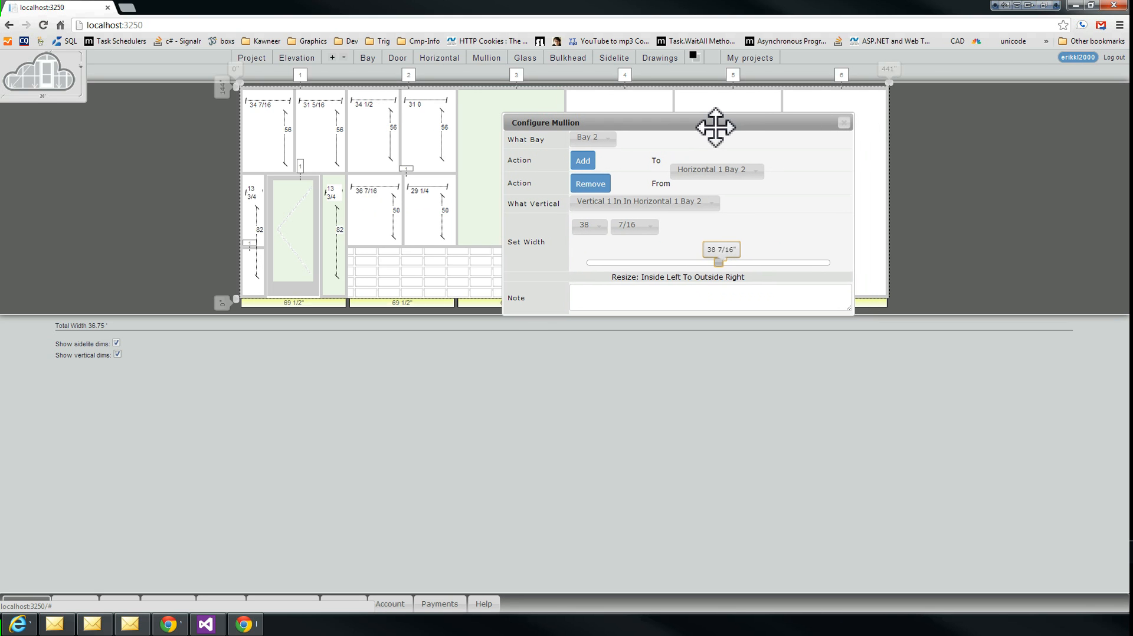